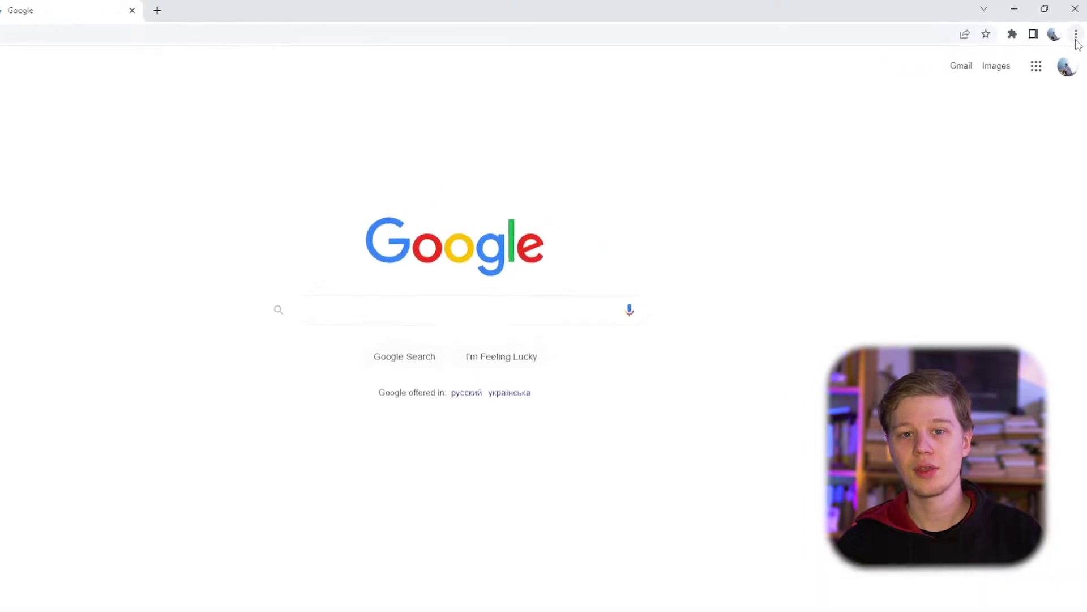
Open Chrome's three-dot Customize and control menu on the Google home page
{"action": "left_click", "coordinate": [1077, 29]}
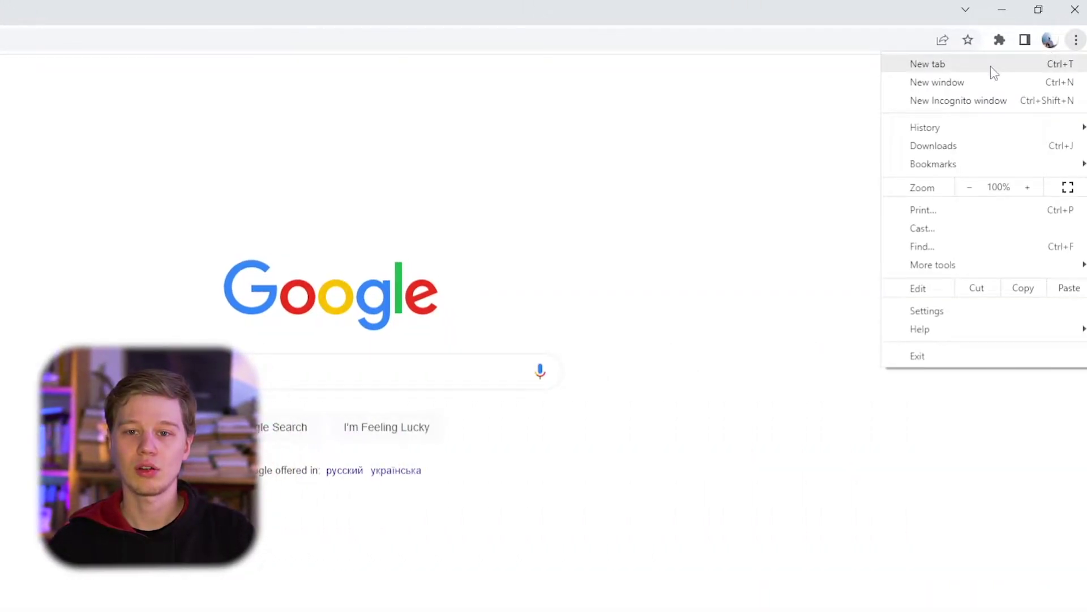
Go through Settings to the Extensions page and open the Chrome Web Store from its menu
{"action": "left_click", "coordinate": [932, 310]}
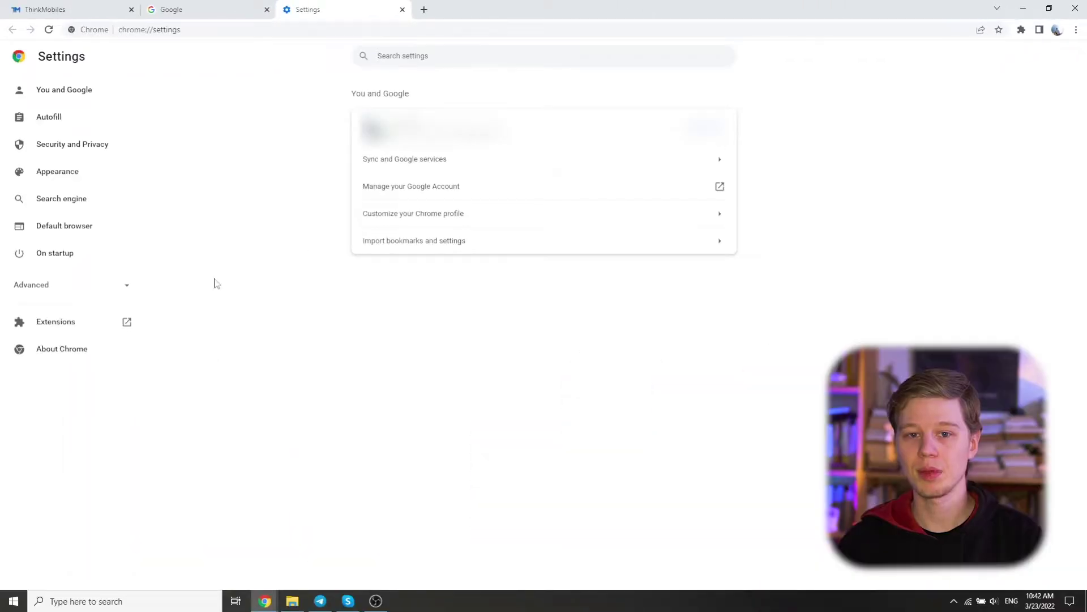
{"action": "left_click", "coordinate": [55, 330]}
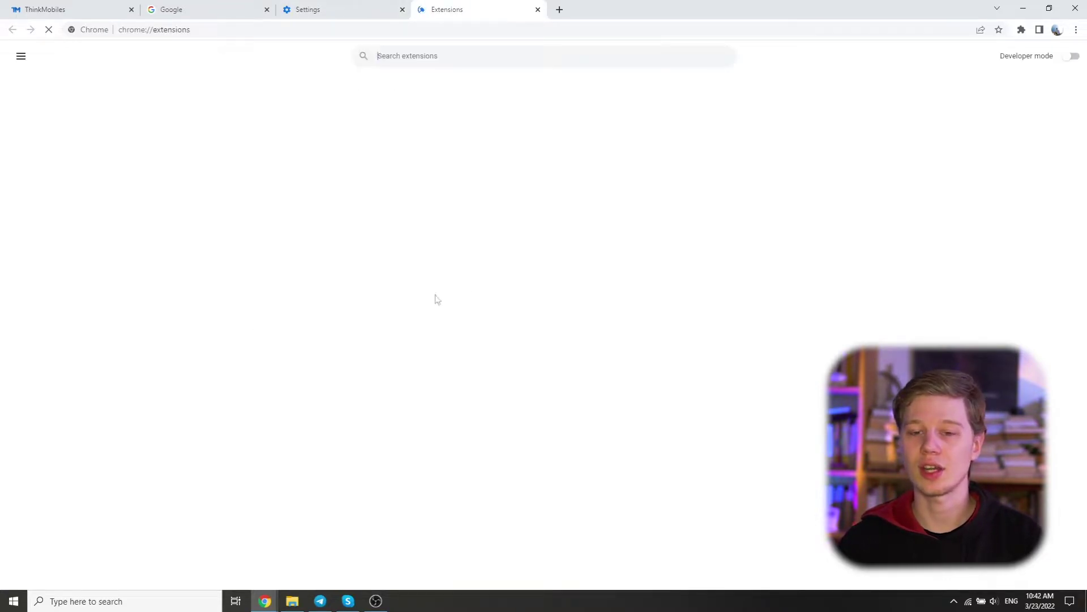
{"action": "left_click", "coordinate": [20, 57]}
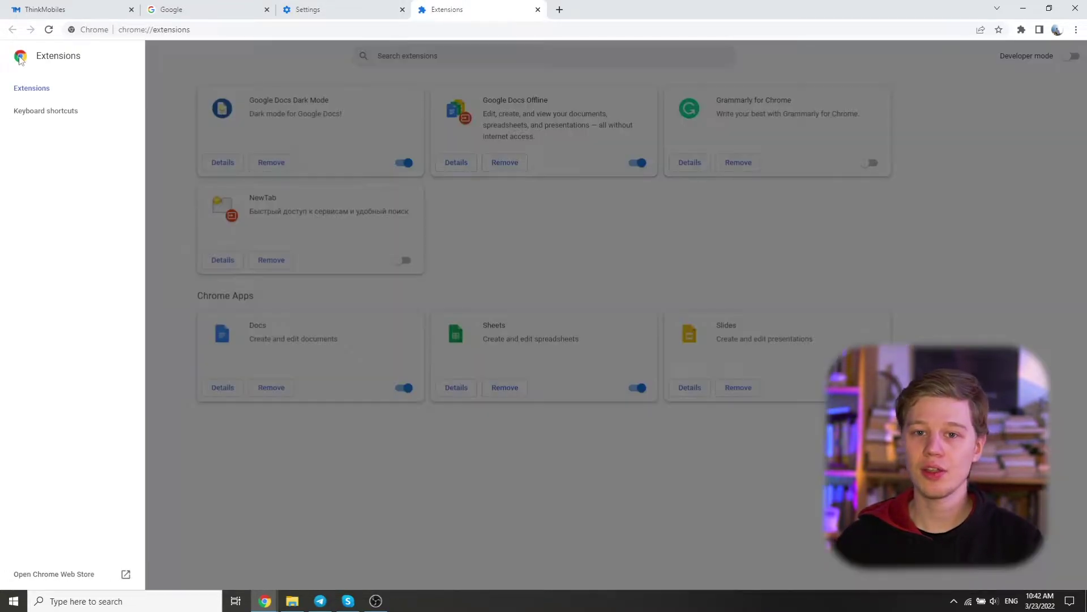
{"action": "left_click", "coordinate": [60, 574]}
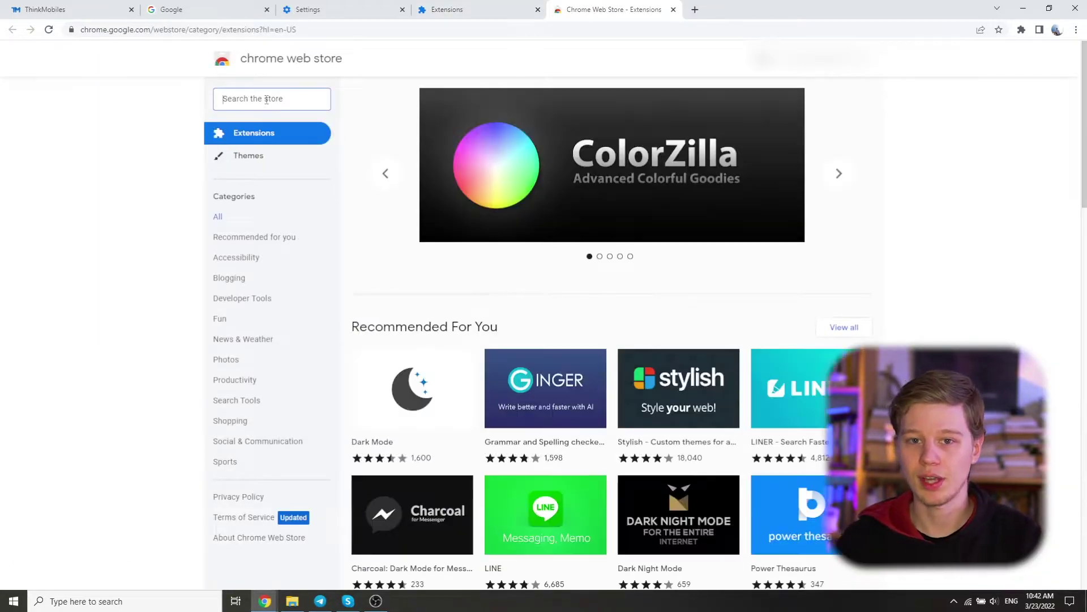
Search the store for 'adblo', add AdBlock — best ad blocker to Chrome, and close its welcome tab
{"action": "left_click", "coordinate": [266, 100]}
{"action": "type", "text": "adblock"}
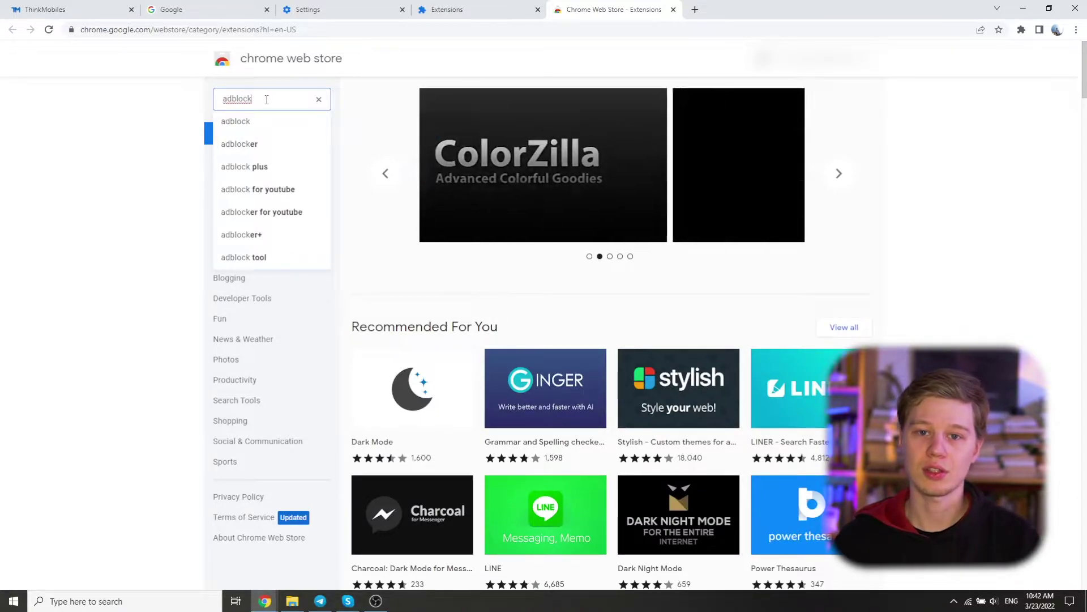
{"action": "key", "text": "Return"}
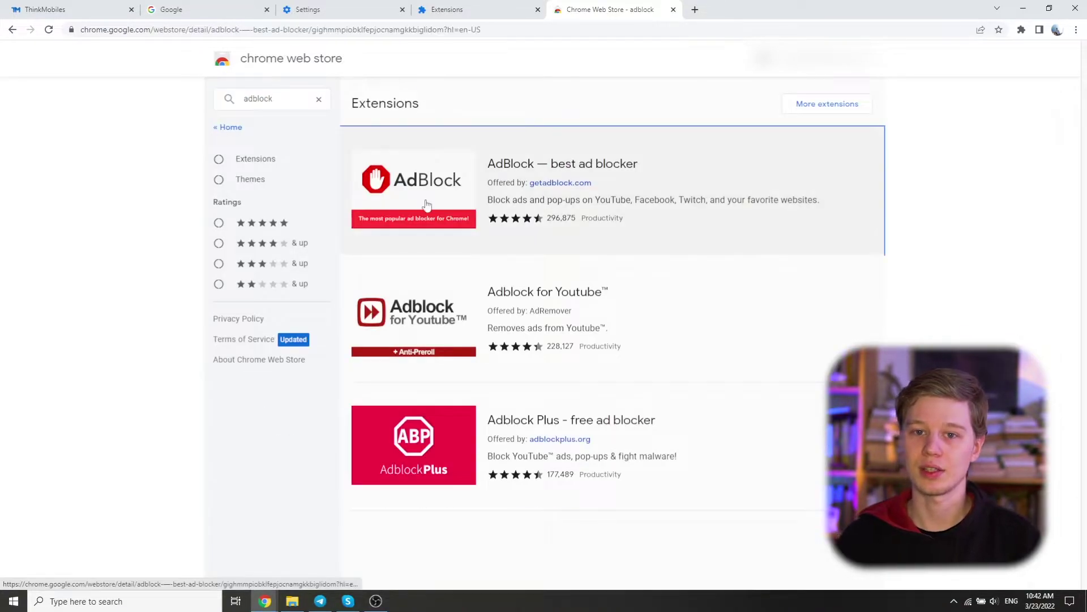
{"action": "left_click", "coordinate": [427, 205]}
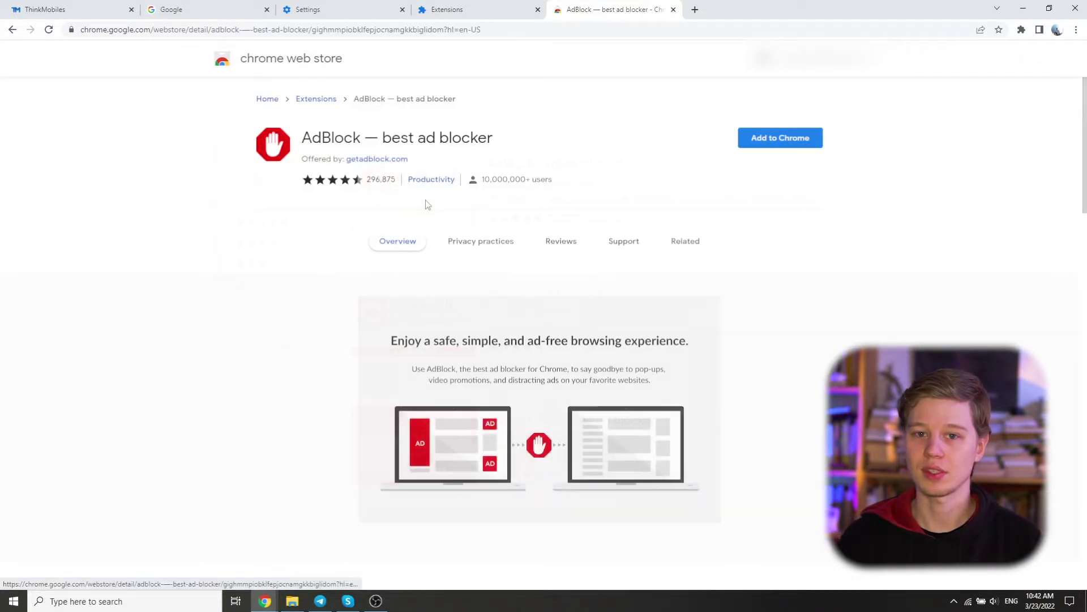
{"action": "left_click", "coordinate": [788, 144]}
{"action": "left_click", "coordinate": [571, 142]}
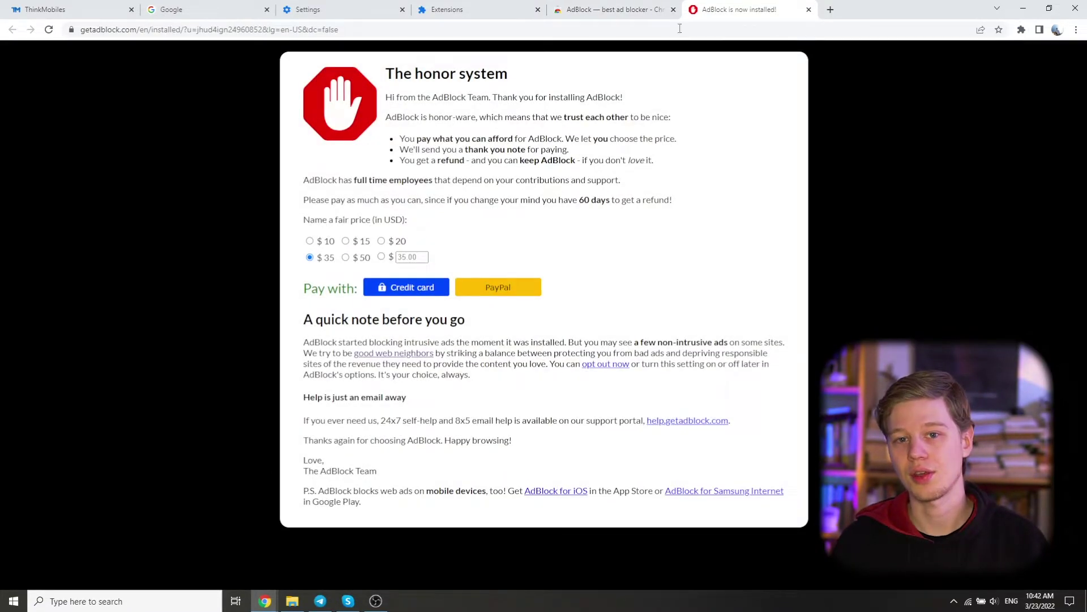
{"action": "left_click", "coordinate": [808, 10]}
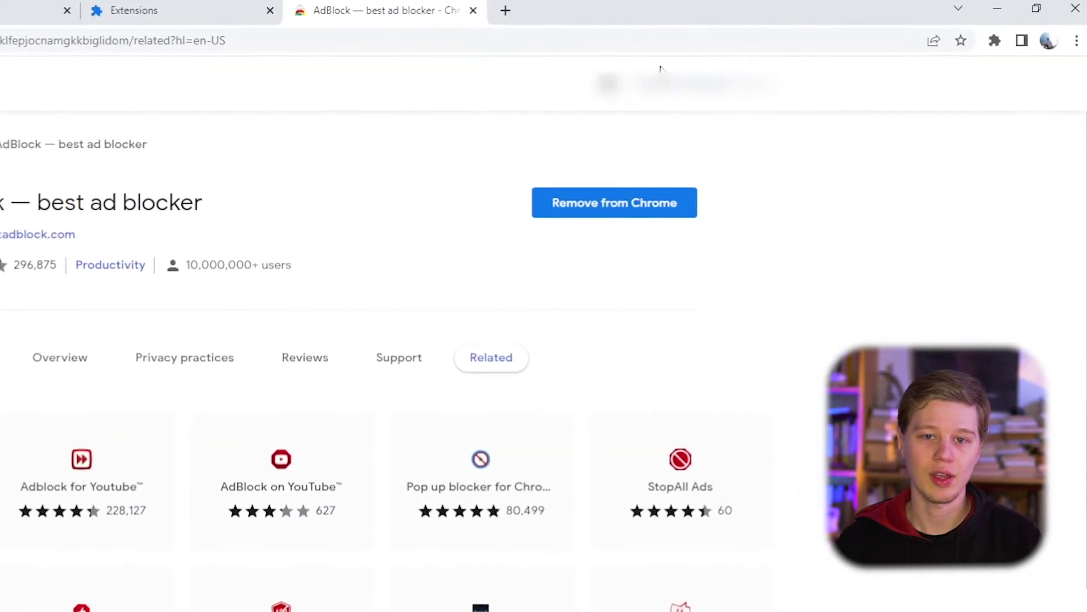
Pin AdBlock from the puzzle-piece Extensions list, then close the list
{"action": "left_click", "coordinate": [995, 41]}
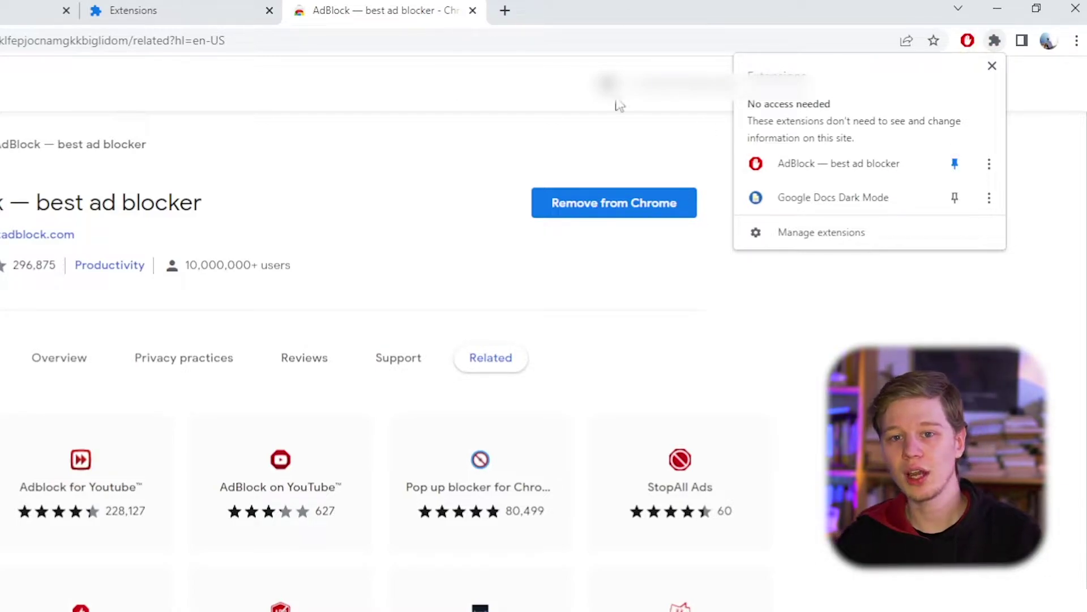
{"action": "left_click", "coordinate": [993, 67]}
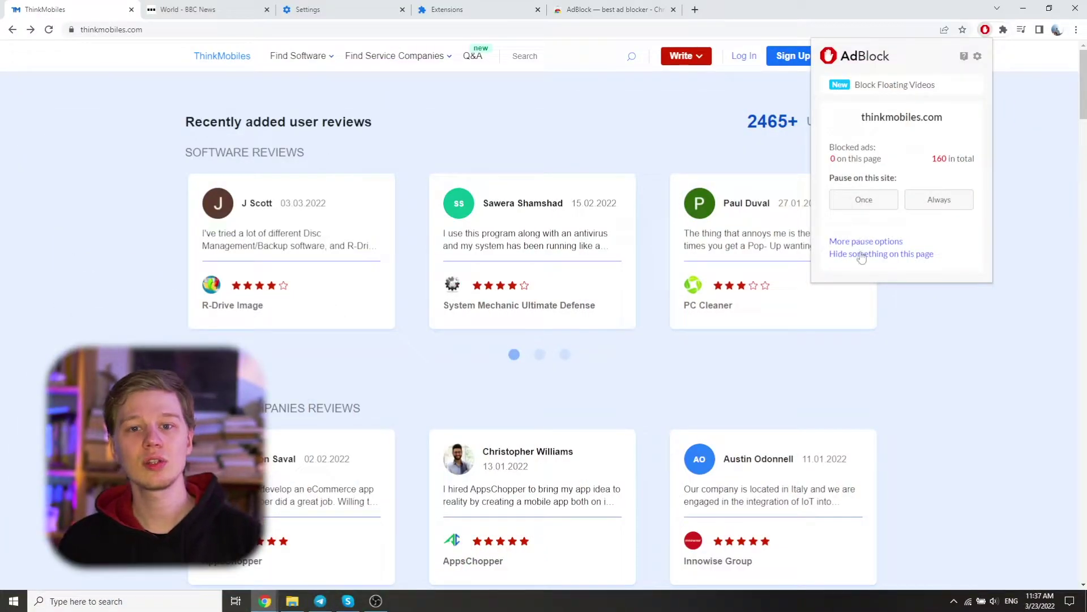
Use Hide something on this page to hide the reviewer's avatar and surrounding review content
{"action": "left_click", "coordinate": [865, 254]}
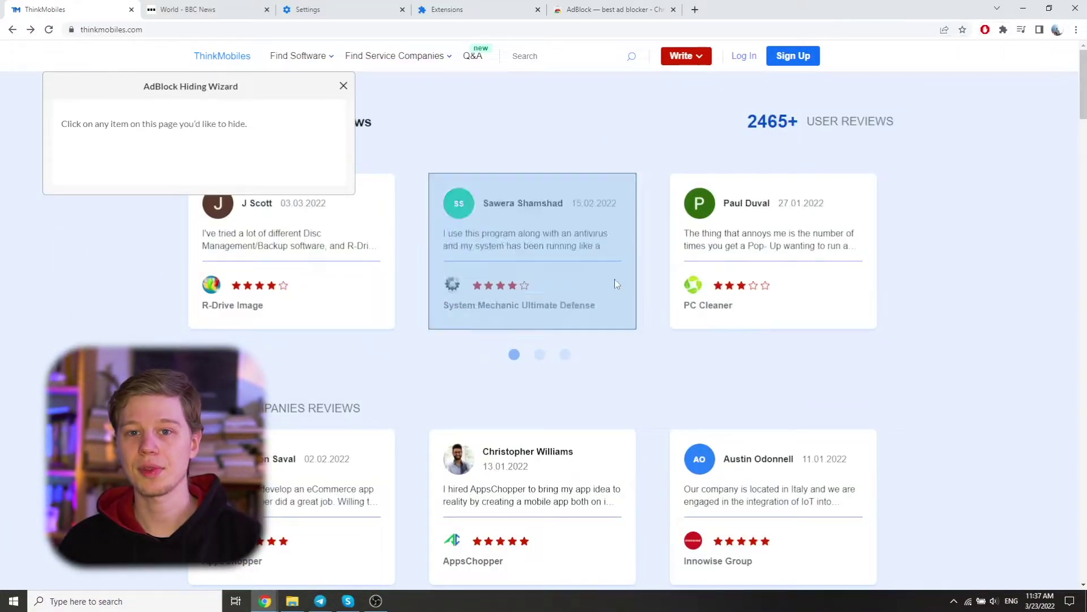
{"action": "left_click", "coordinate": [464, 209]}
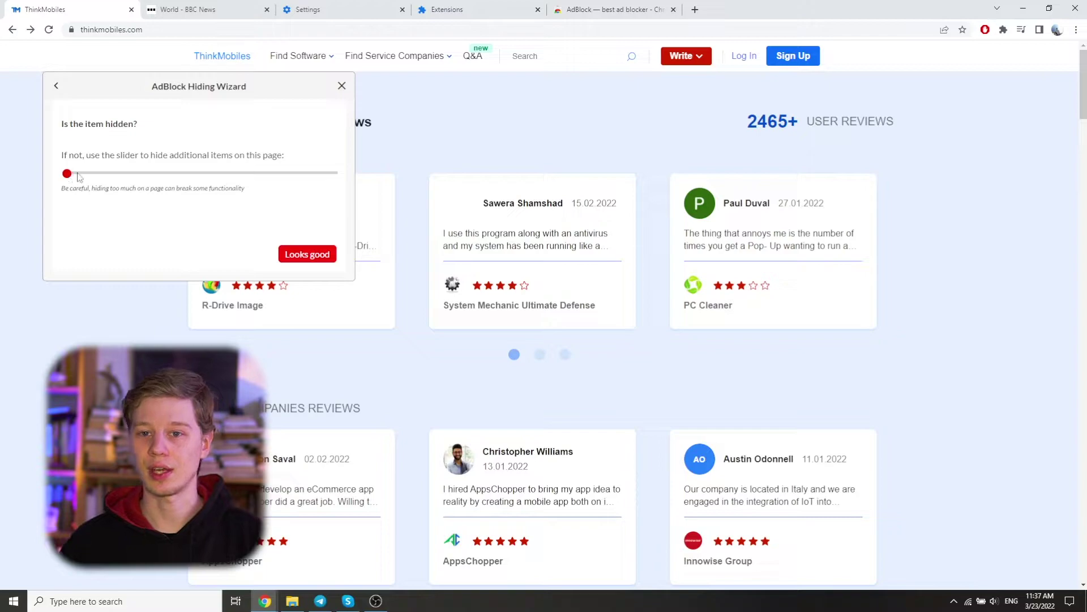
{"action": "left_click_drag", "start_coordinate": [121, 175], "coordinate": [169, 176]}
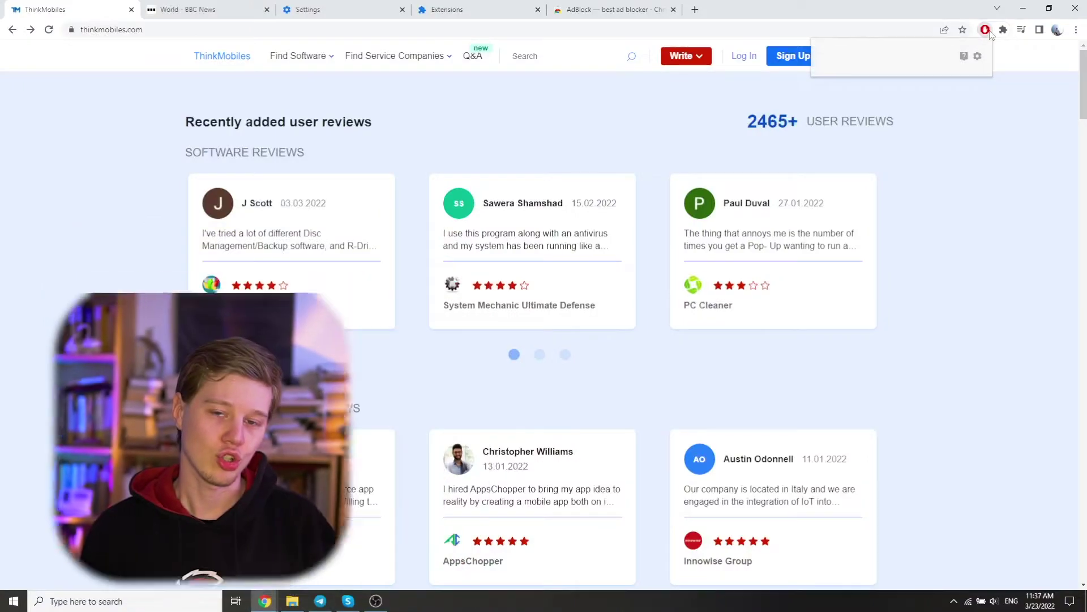
Through More pause options, exclude the whole thinkmobiles.com domain from ad blocking
{"action": "left_click", "coordinate": [876, 243]}
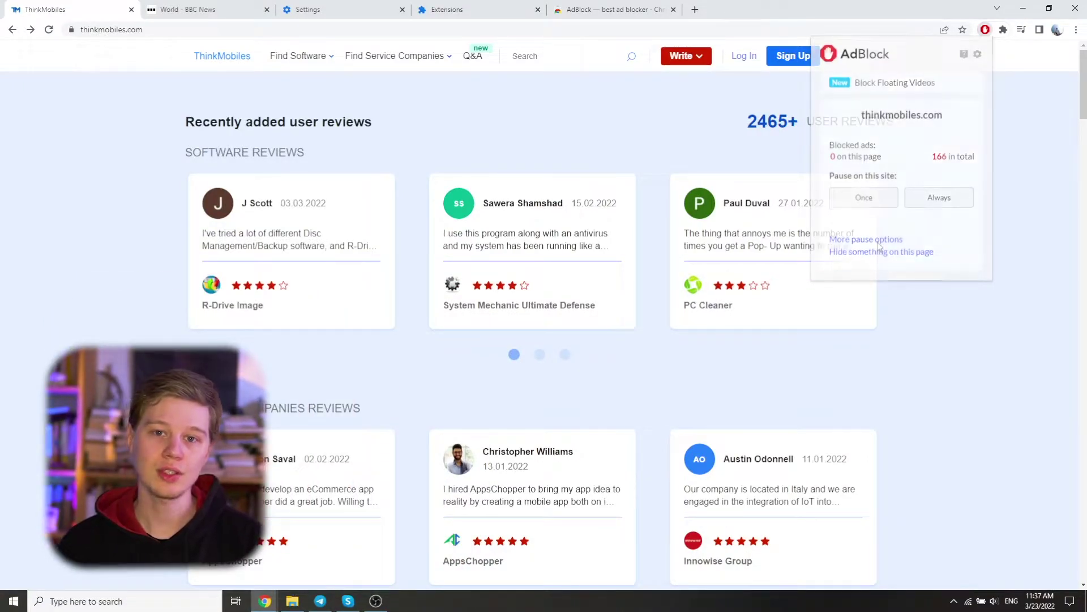
{"action": "left_click", "coordinate": [907, 229]}
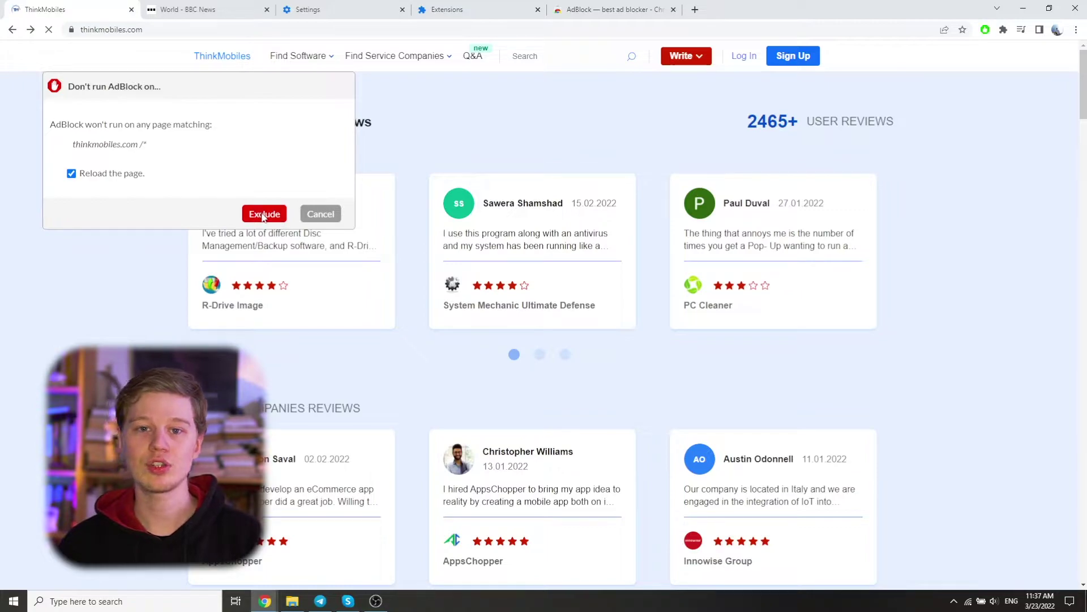
{"action": "left_click", "coordinate": [267, 215]}
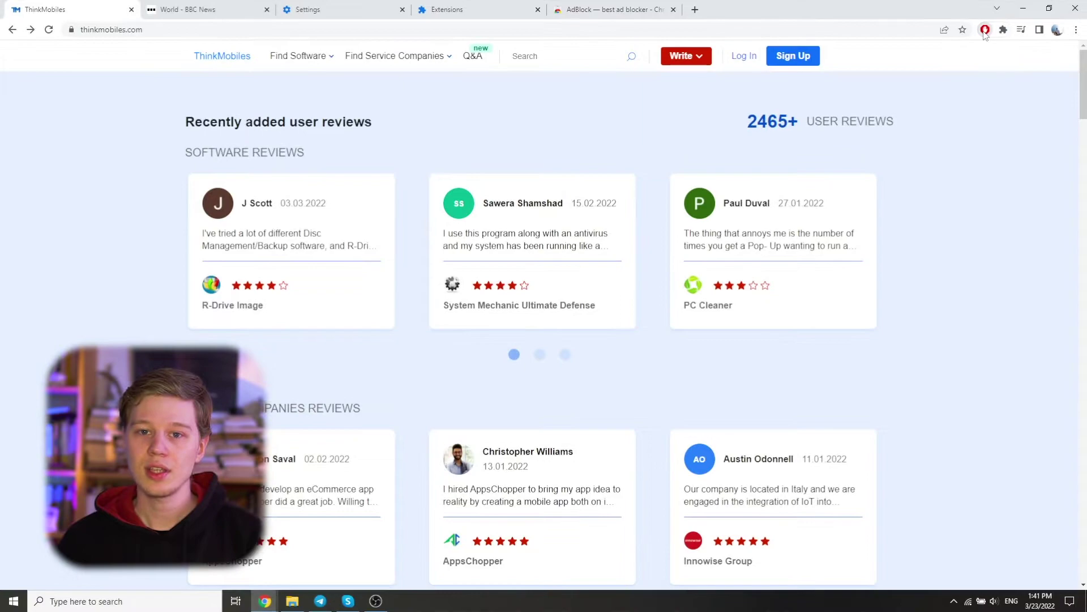
Open AdBlock's options from its popup gear and go to the Stats dashboard
{"action": "left_click", "coordinate": [984, 30]}
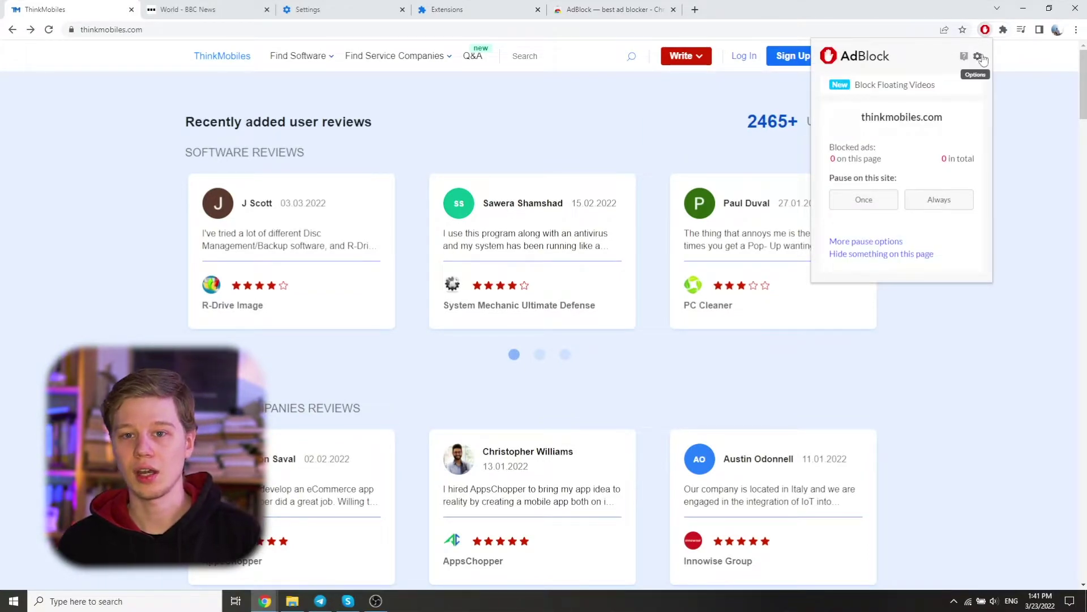
{"action": "left_click", "coordinate": [980, 57]}
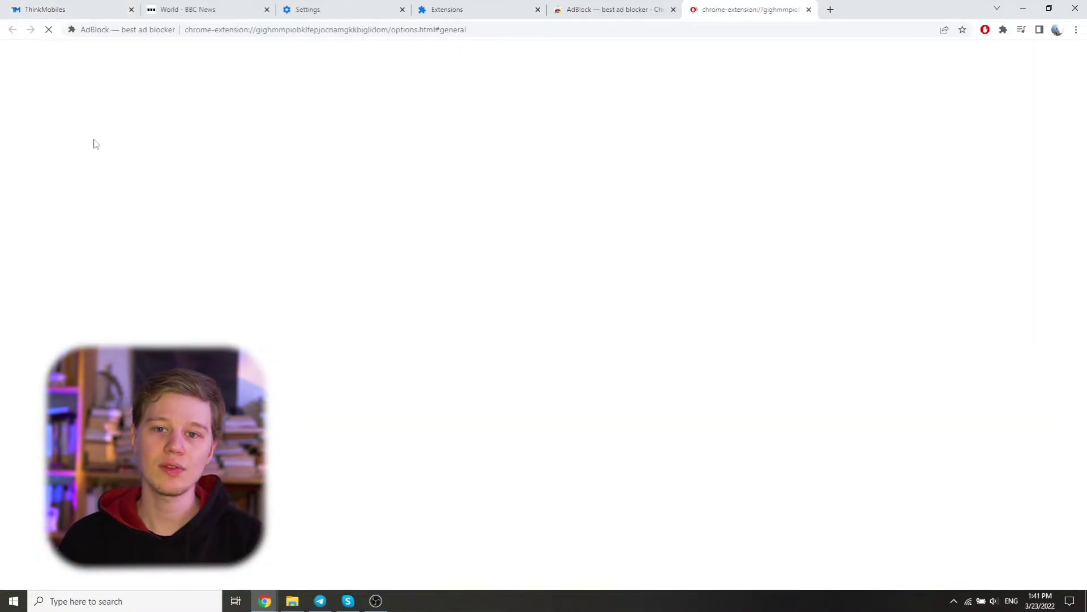
{"action": "left_click", "coordinate": [35, 109]}
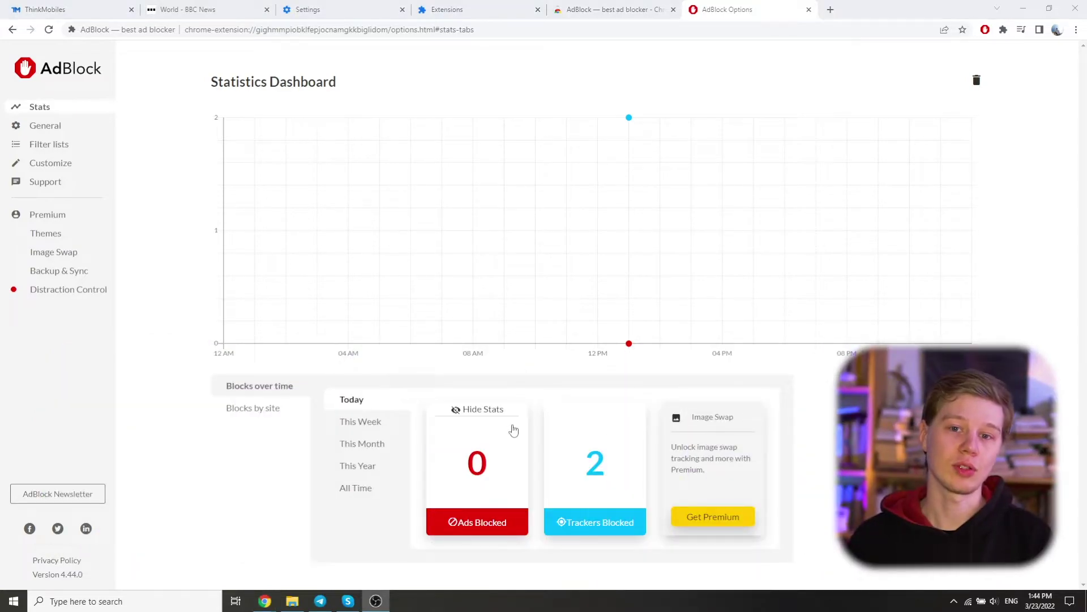
View blocks for This Week, This Year and All Time, then by site and back to over time
{"action": "left_click", "coordinate": [349, 428]}
{"action": "left_click", "coordinate": [357, 465]}
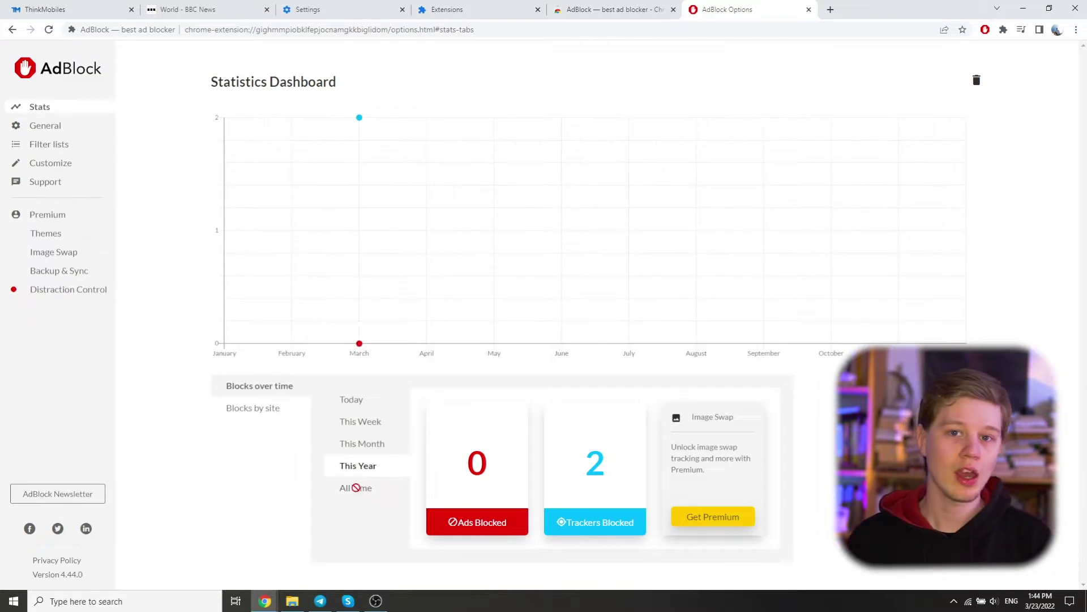
{"action": "left_click", "coordinate": [356, 487]}
{"action": "left_click", "coordinate": [259, 415]}
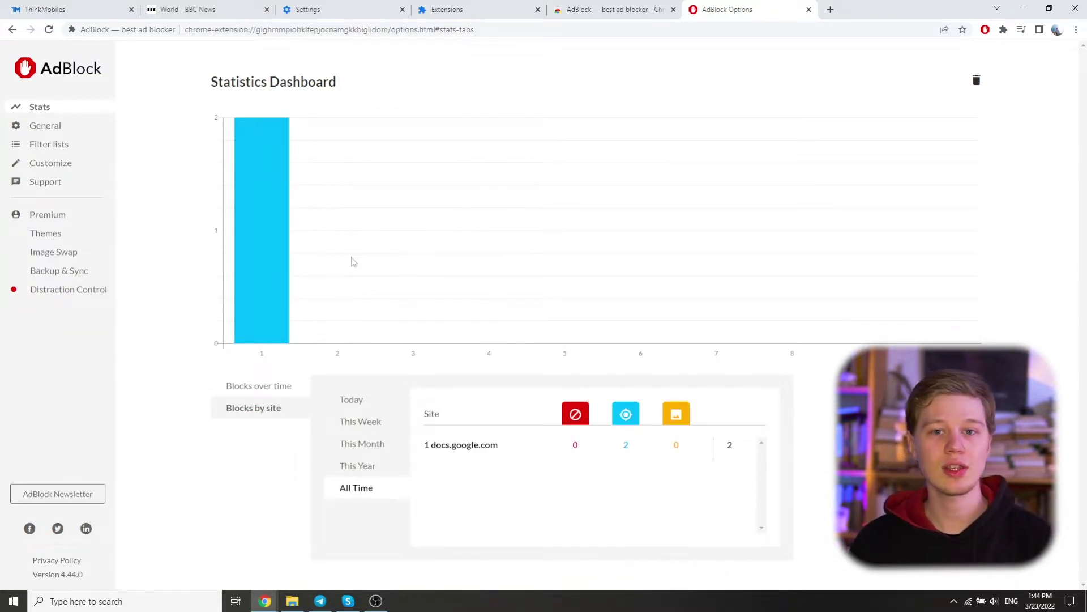
{"action": "left_click", "coordinate": [269, 387]}
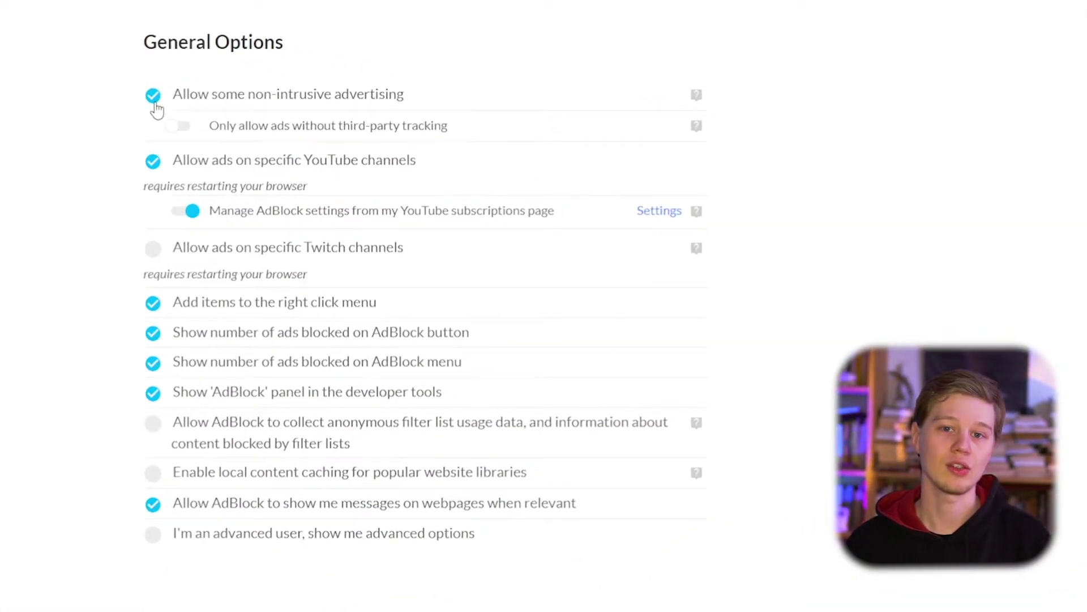
Uncheck 'Allow some non-intrusive advertising' and close the Backup & Sync banner
{"action": "left_click", "coordinate": [154, 101]}
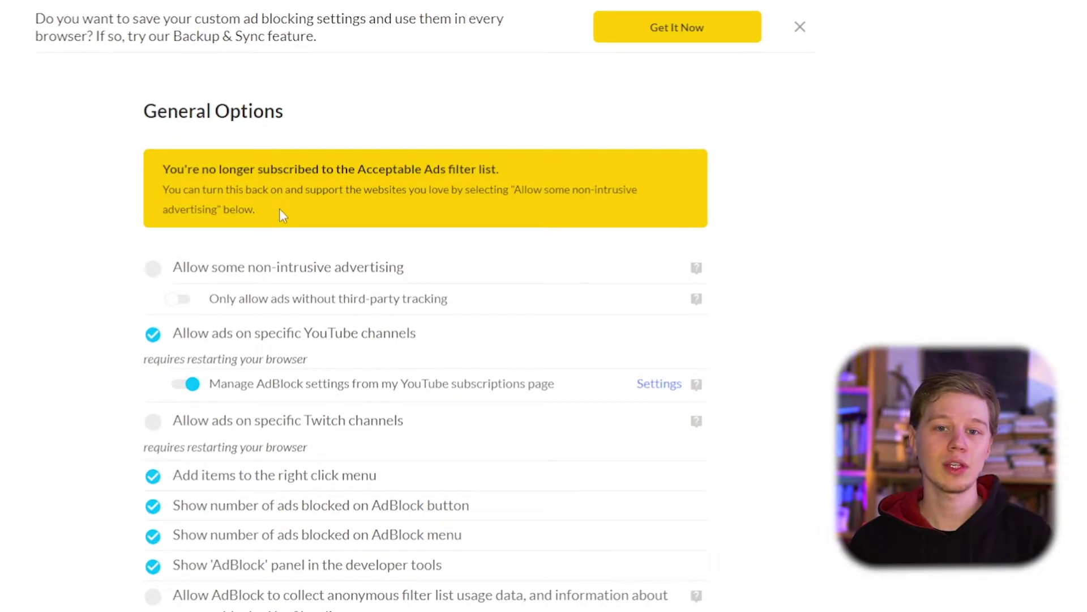
{"action": "left_click", "coordinate": [800, 28]}
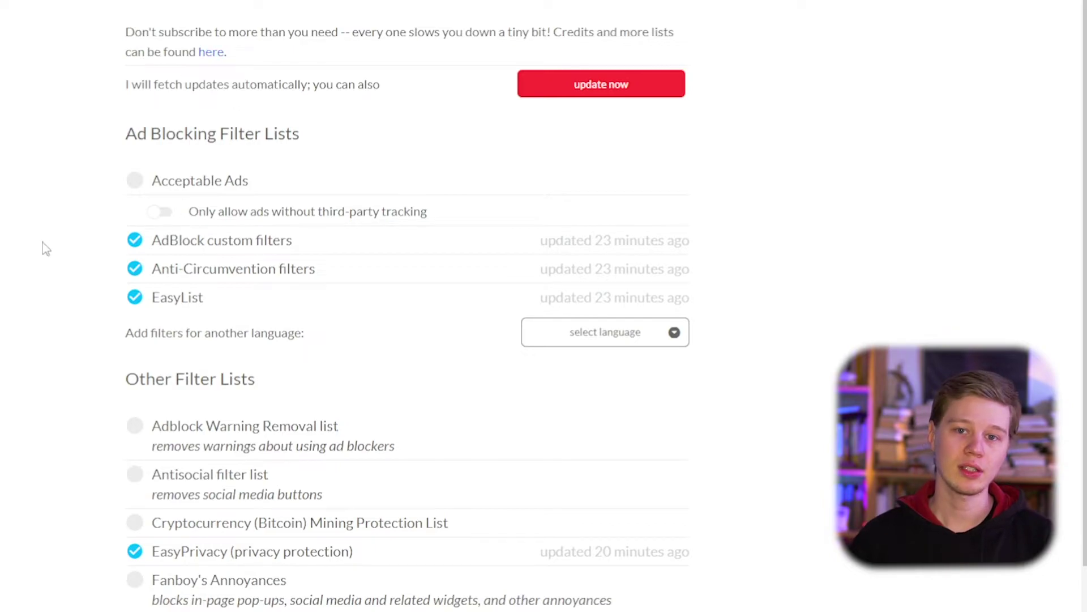
Scroll through the filter lists, then go to AdBlock's Support page
{"action": "scroll", "coordinate": [103, 266], "scroll_direction": "down", "scroll_amount": 3}
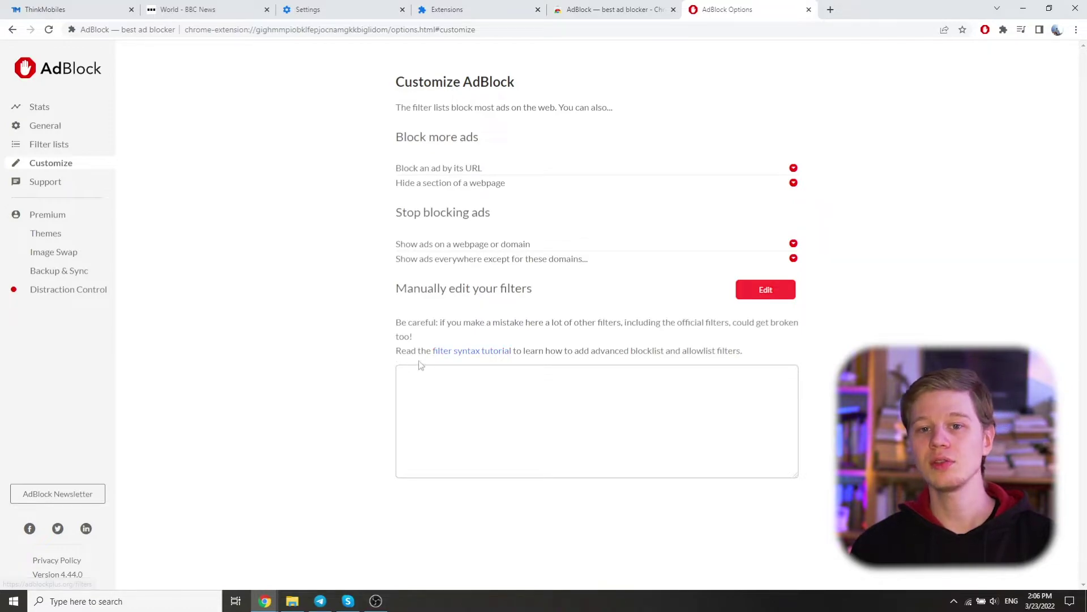
{"action": "left_click", "coordinate": [48, 185]}
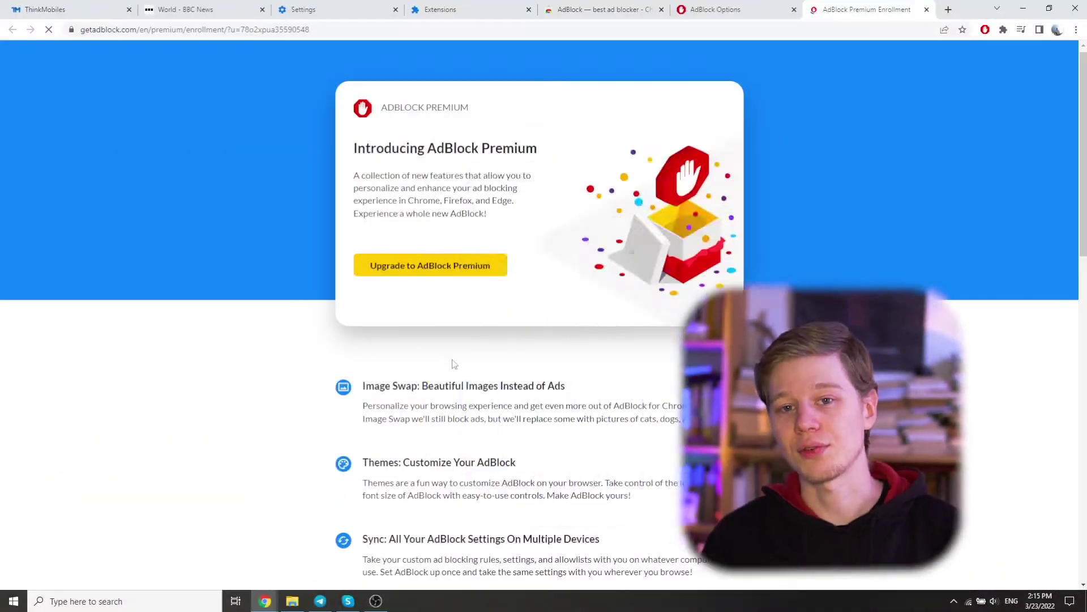
On the Premium enrollment page, compare the $1/month and $10/year plans
{"action": "scroll", "coordinate": [508, 392], "scroll_direction": "down", "scroll_amount": 8}
{"action": "scroll", "coordinate": [509, 392], "scroll_direction": "down", "scroll_amount": 3}
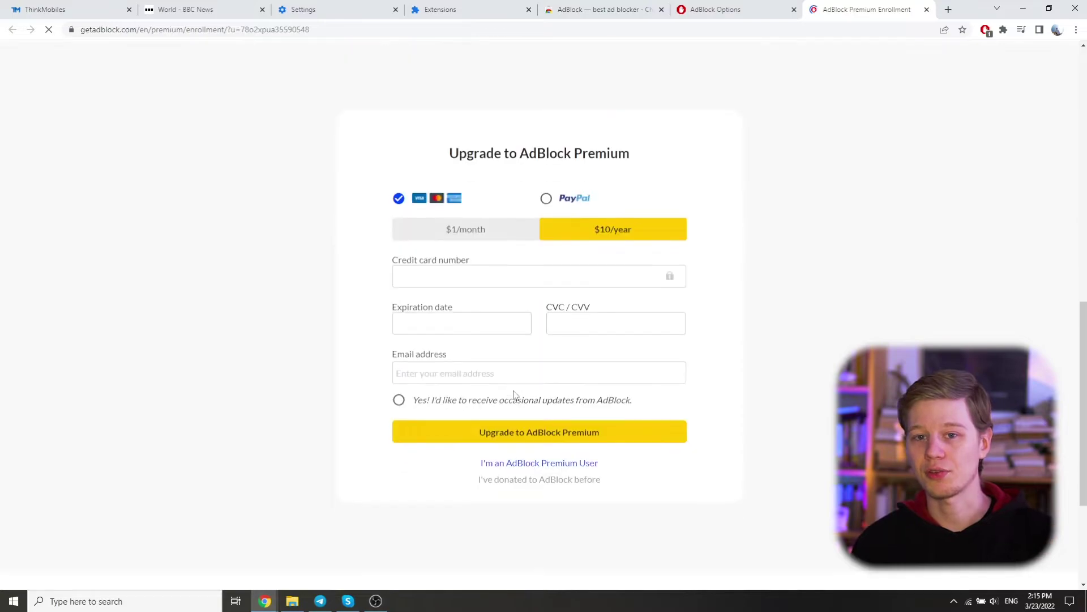
{"action": "left_click", "coordinate": [479, 236]}
{"action": "left_click", "coordinate": [639, 235]}
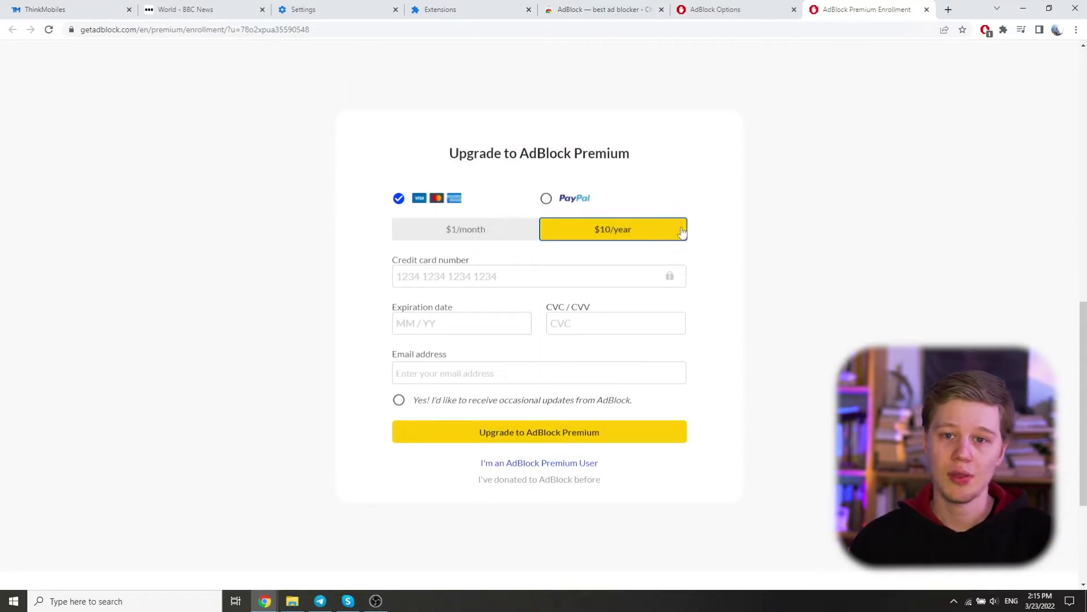
Review the Premium Themes, Image Swap, Backup & Sync and Distraction Control pages
{"action": "left_click", "coordinate": [722, 10]}
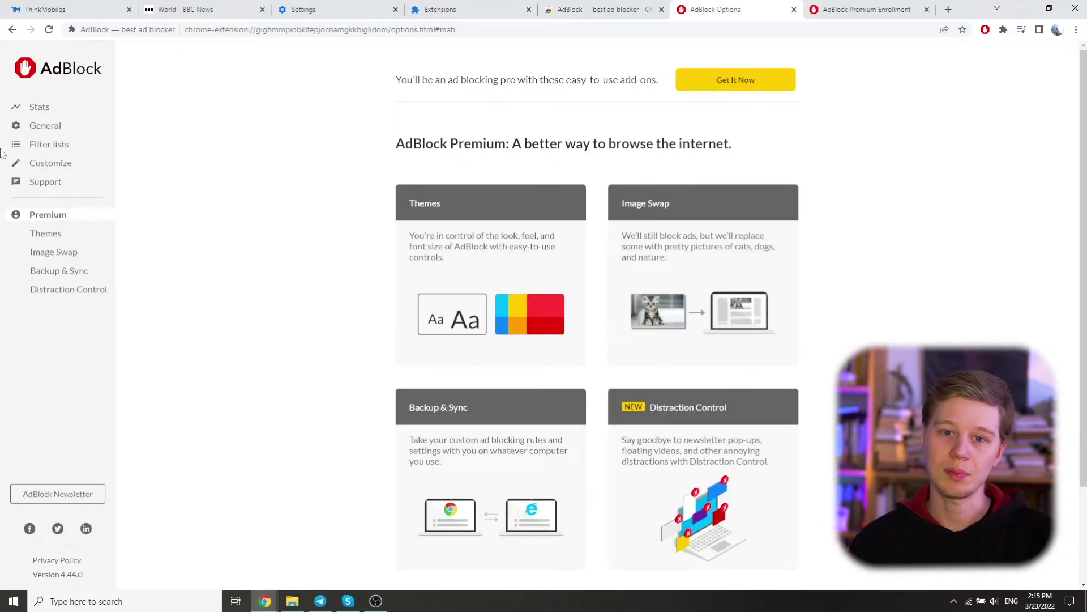
{"action": "left_click", "coordinate": [30, 236]}
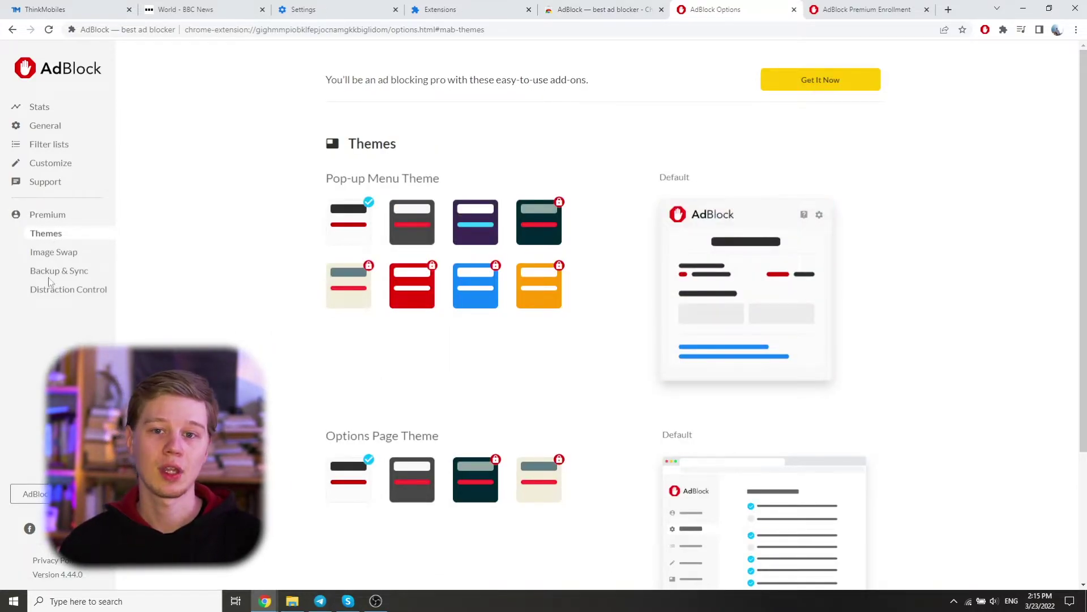
{"action": "left_click", "coordinate": [61, 253]}
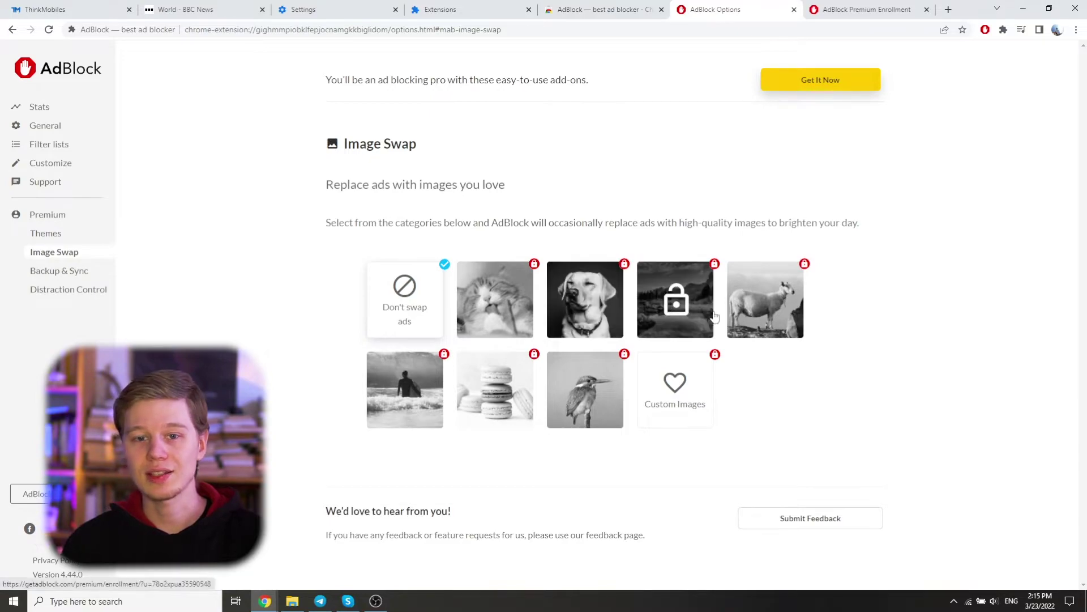
{"action": "left_click", "coordinate": [74, 272]}
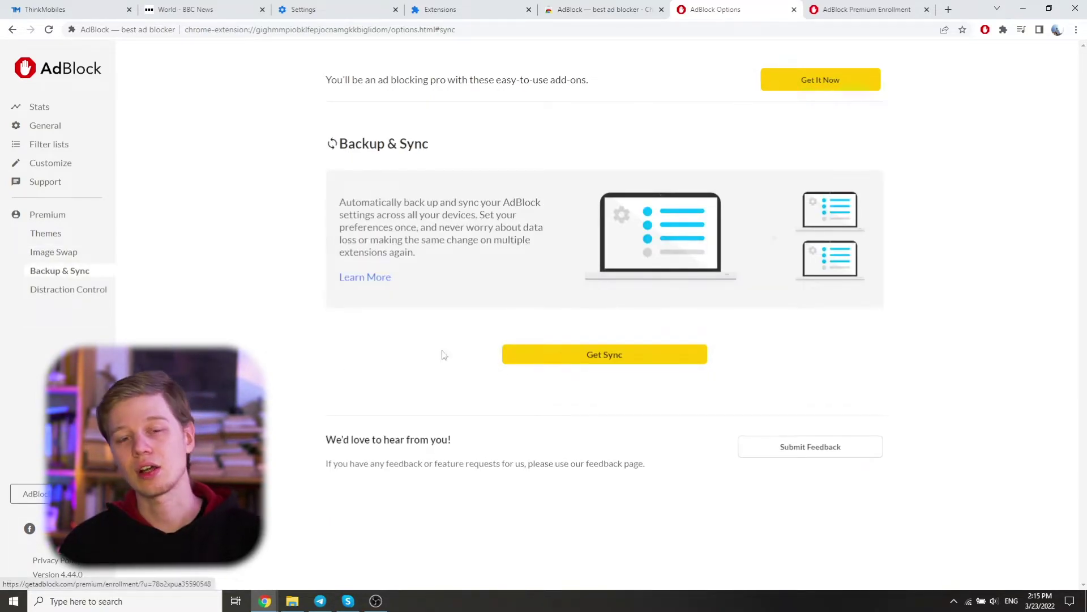
{"action": "left_click", "coordinate": [49, 298]}
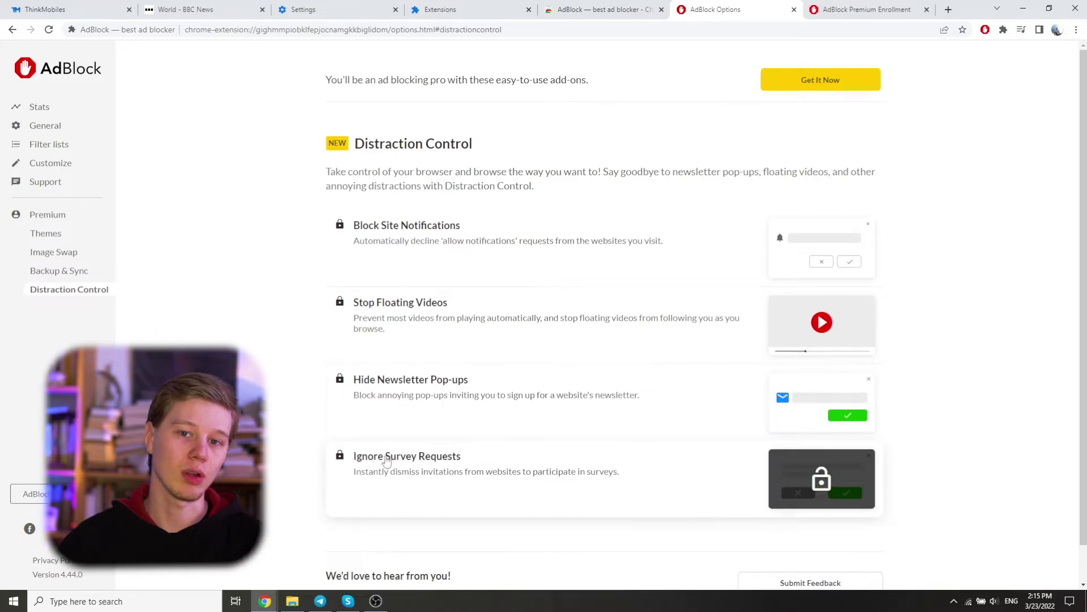
{"action": "scroll", "coordinate": [385, 470], "scroll_direction": "down", "scroll_amount": 1}
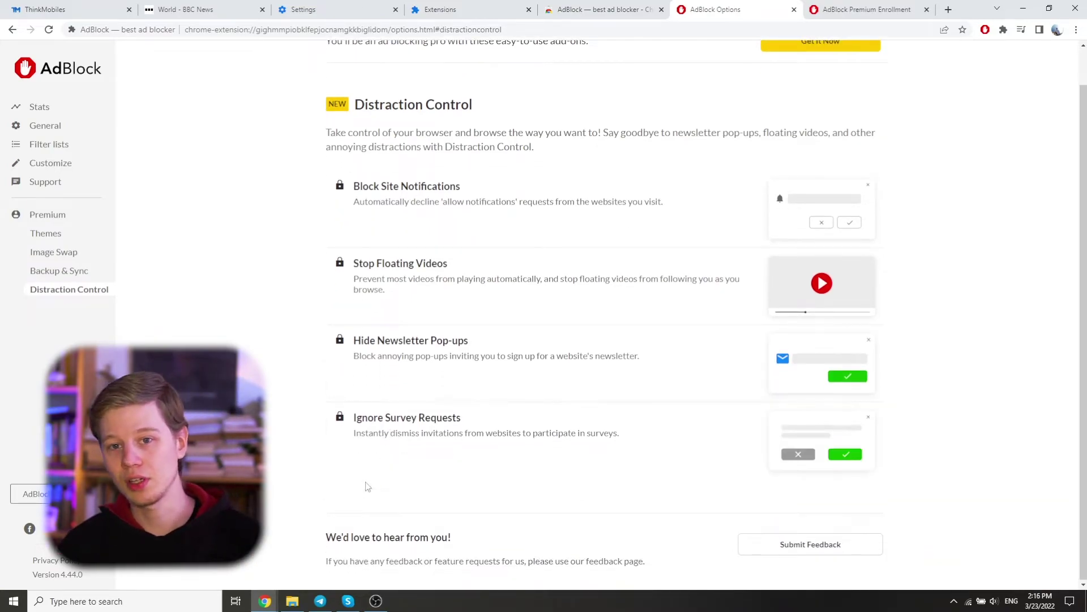